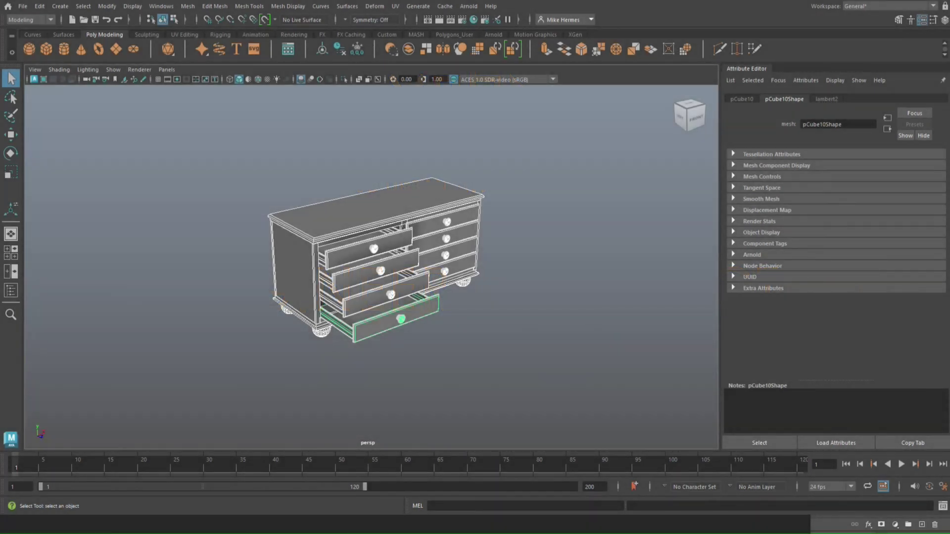
Orbit around the dresser and switch the viewport to wireframe to expose the drawer interiors.
{"action": "left_click_drag", "start_coordinate": [524, 334], "coordinate": [491, 339], "text": "alt"}
{"action": "right_click_drag", "start_coordinate": [492, 340], "coordinate": [509, 333], "text": "alt"}
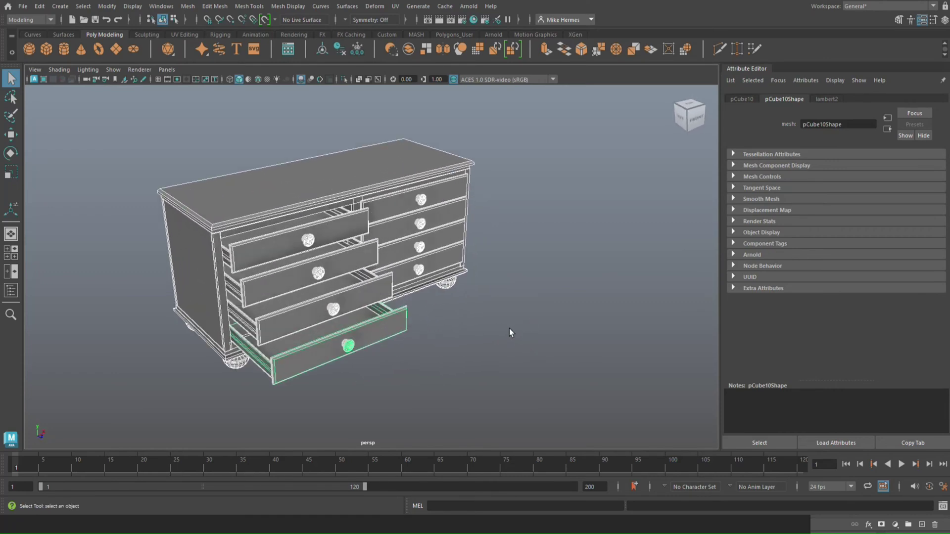
{"action": "scroll", "coordinate": [510, 329], "scroll_direction": "down", "scroll_amount": 4}
{"action": "left_click_drag", "start_coordinate": [509, 329], "coordinate": [566, 361], "text": "alt"}
{"action": "key", "text": "4"}
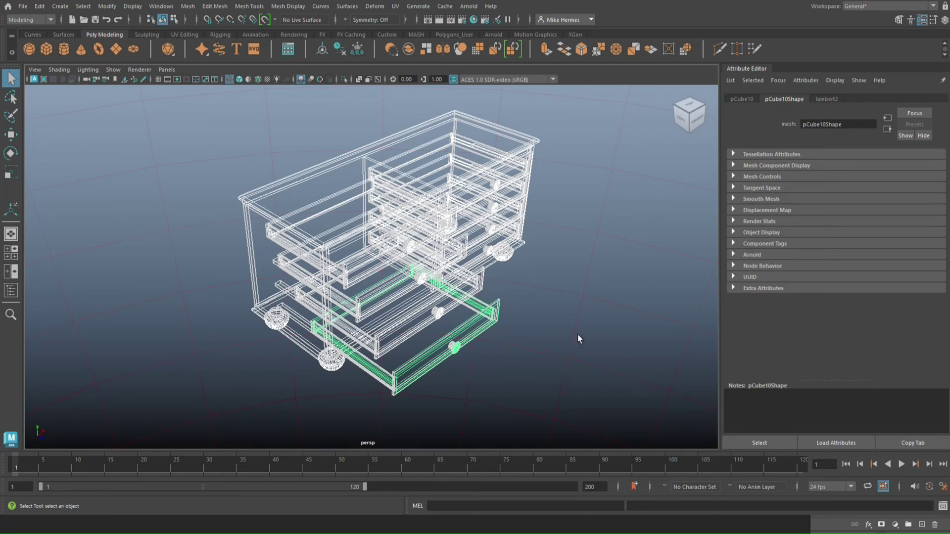
Open the UV Editor to review the cabinet's existing UV layout.
{"action": "middle_click_drag", "start_coordinate": [577, 333], "coordinate": [539, 348], "text": "alt"}
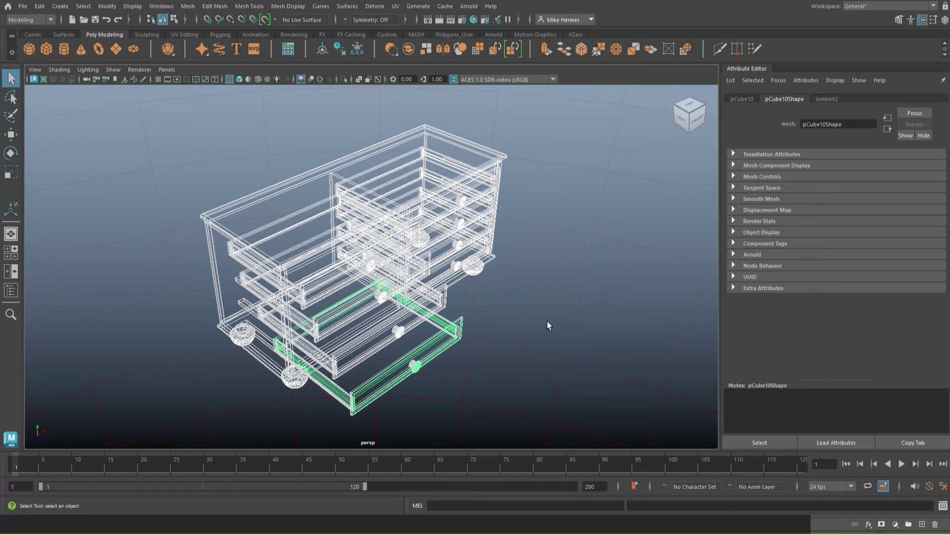
{"action": "left_click", "coordinate": [418, 6]}
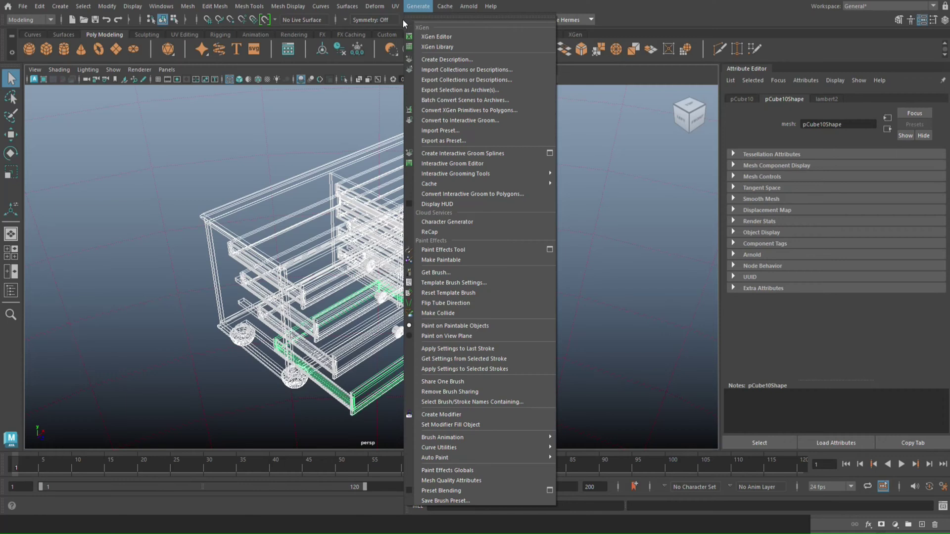
{"action": "left_click", "coordinate": [418, 28]}
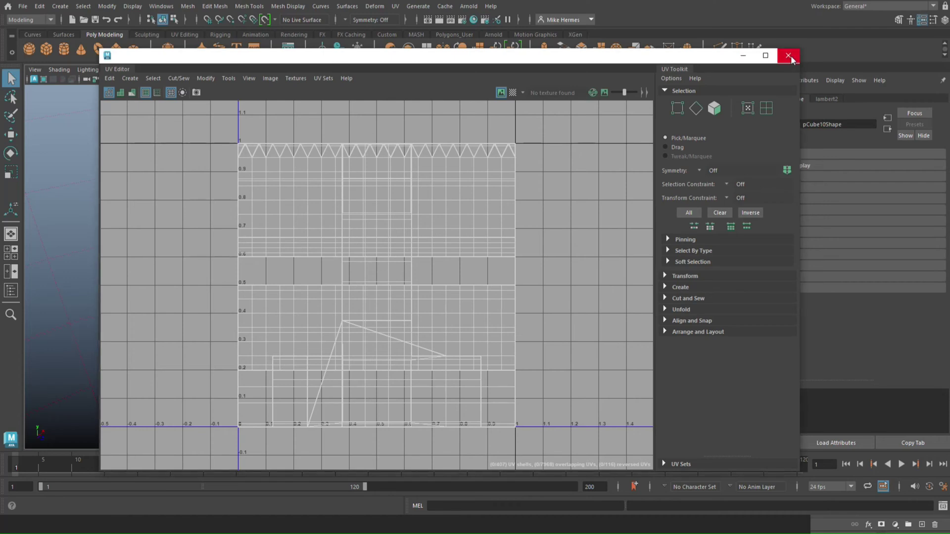
Close the UV Editor and export the cabinet with File > Export Selection.
{"action": "left_click", "coordinate": [788, 56]}
{"action": "left_click", "coordinate": [25, 7]}
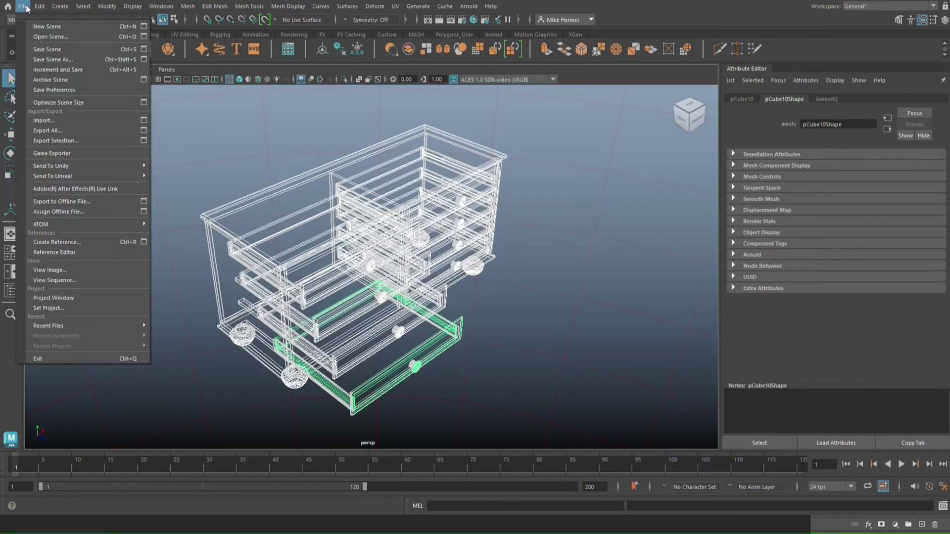
{"action": "left_click", "coordinate": [75, 141]}
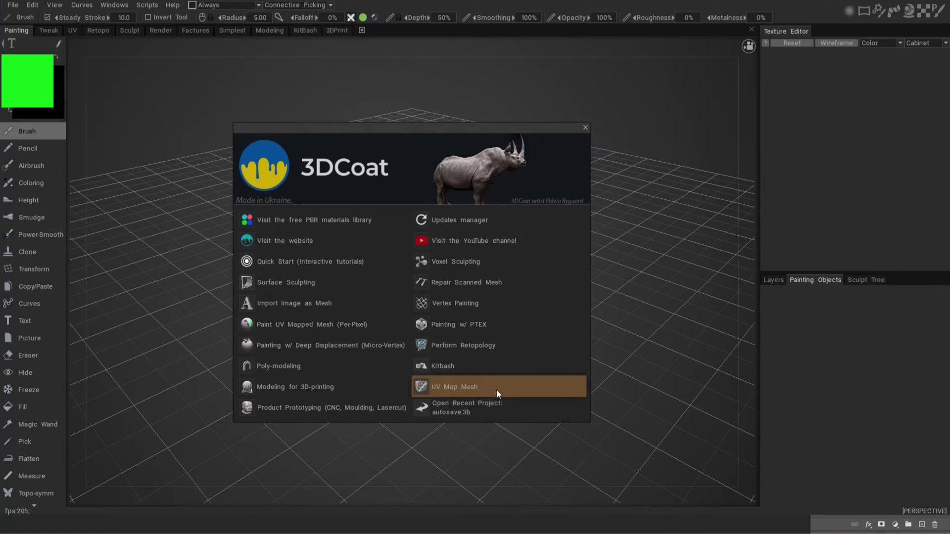
Dismiss 3DCoat's welcome screen and reveal the File menu's model import options.
{"action": "left_click", "coordinate": [585, 128]}
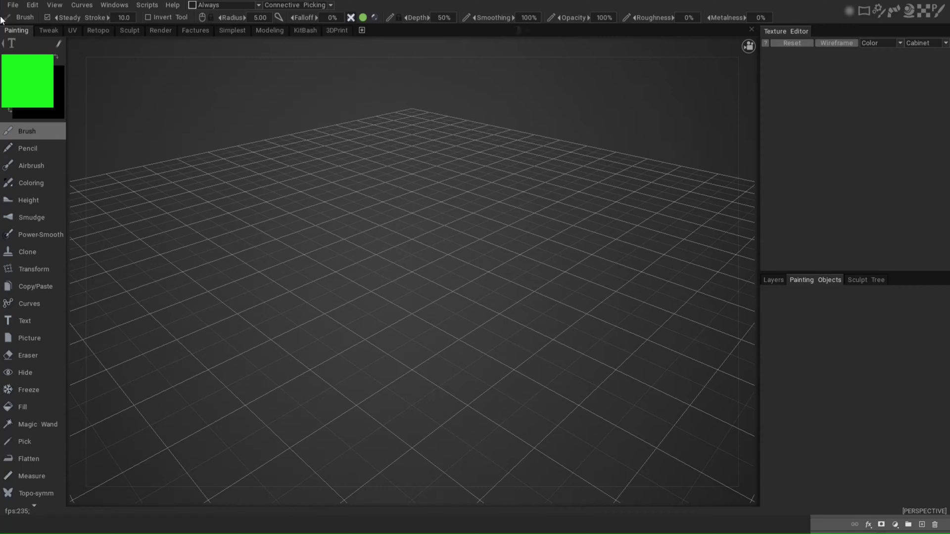
{"action": "left_click", "coordinate": [12, 5]}
{"action": "mouse_move", "coordinate": [116, 123]}
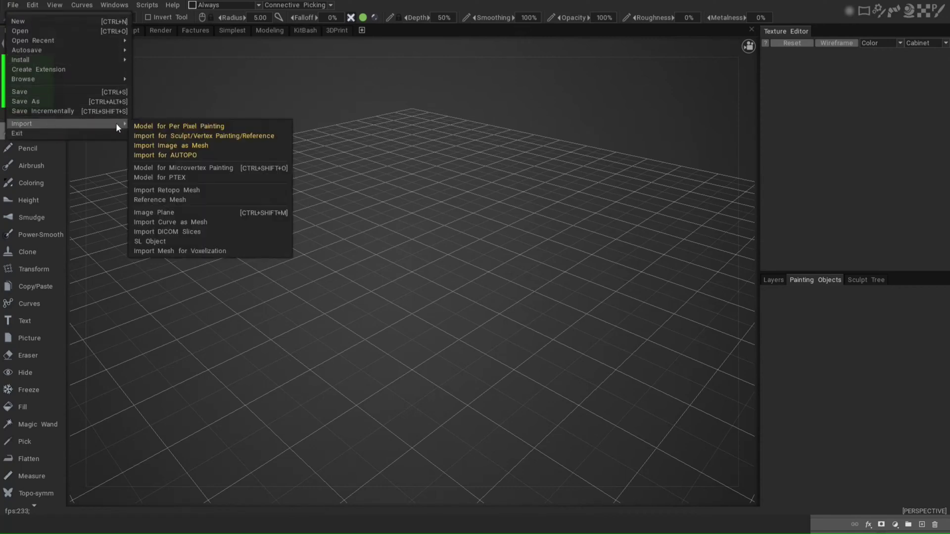
Import the exported cabinet file as a Model for Per Pixel Painting.
{"action": "left_click", "coordinate": [260, 124]}
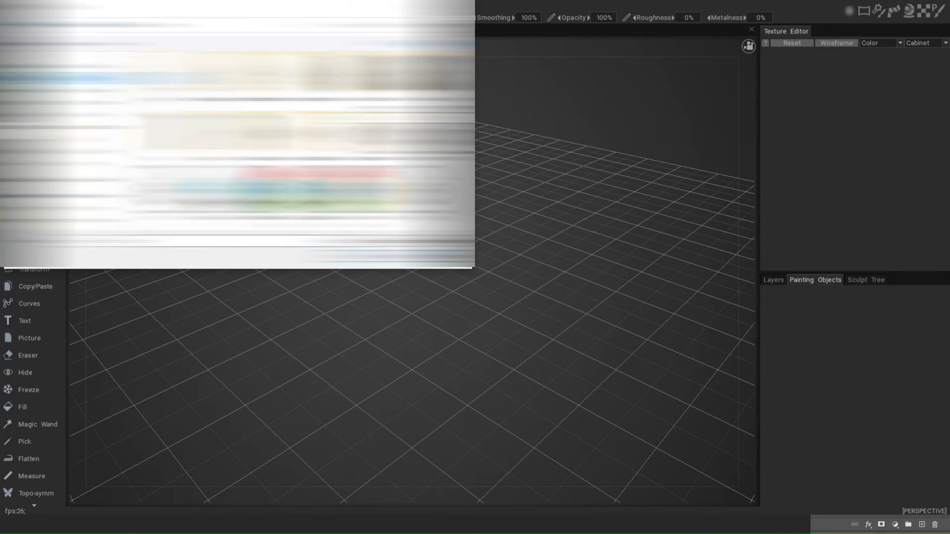
{"action": "left_click", "coordinate": [393, 261]}
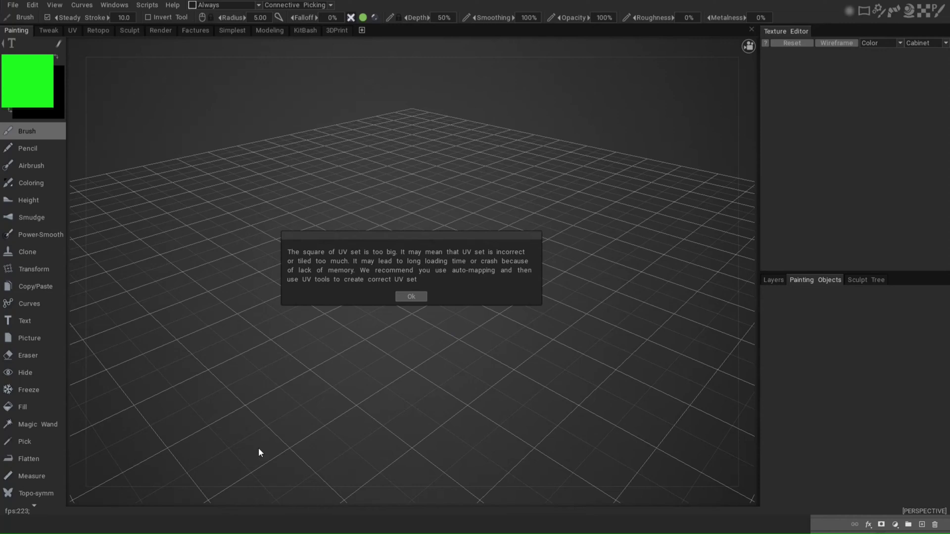
Dismiss the UV size warning, keep the Maya 2015+ normal map preset, and choose Auto-Mapping.
{"action": "left_click", "coordinate": [413, 298]}
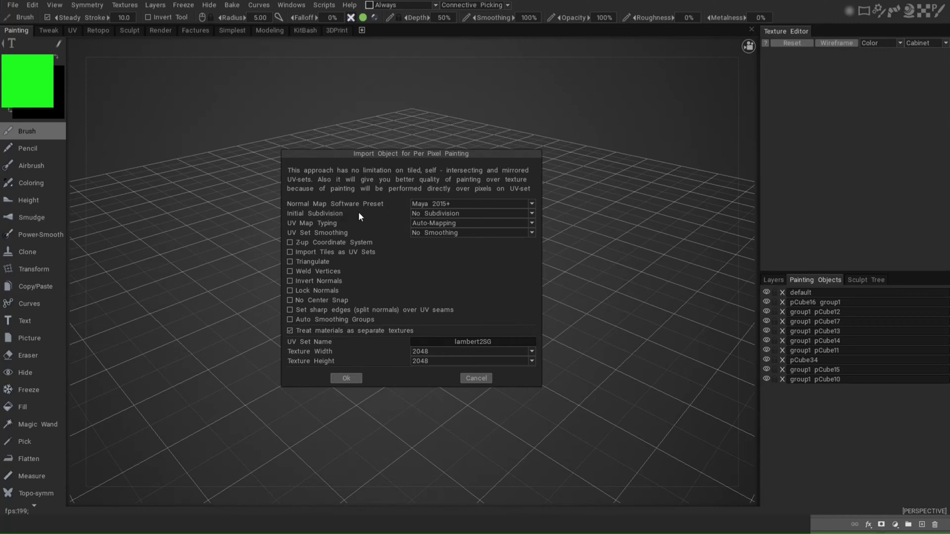
{"action": "left_click", "coordinate": [463, 205]}
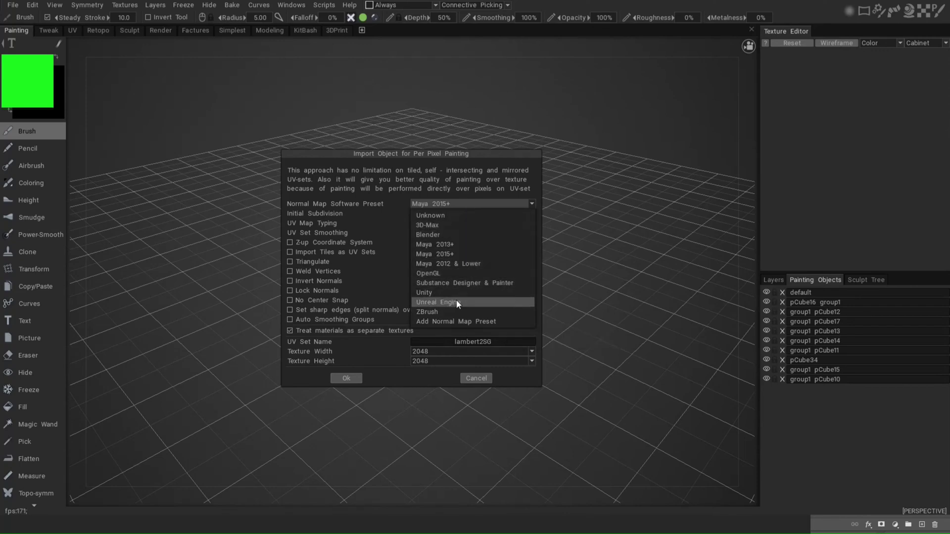
{"action": "left_click", "coordinate": [476, 201]}
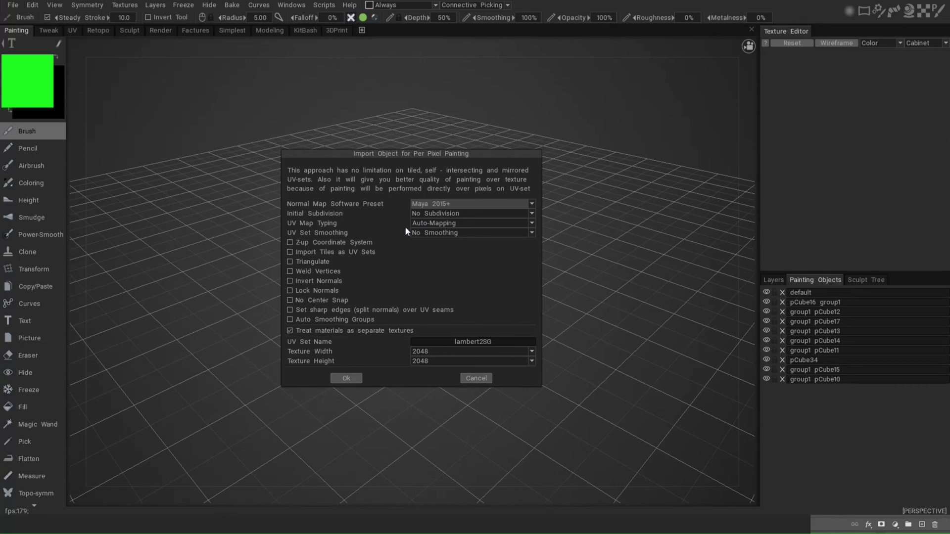
{"action": "left_click", "coordinate": [480, 223]}
{"action": "left_click", "coordinate": [455, 234]}
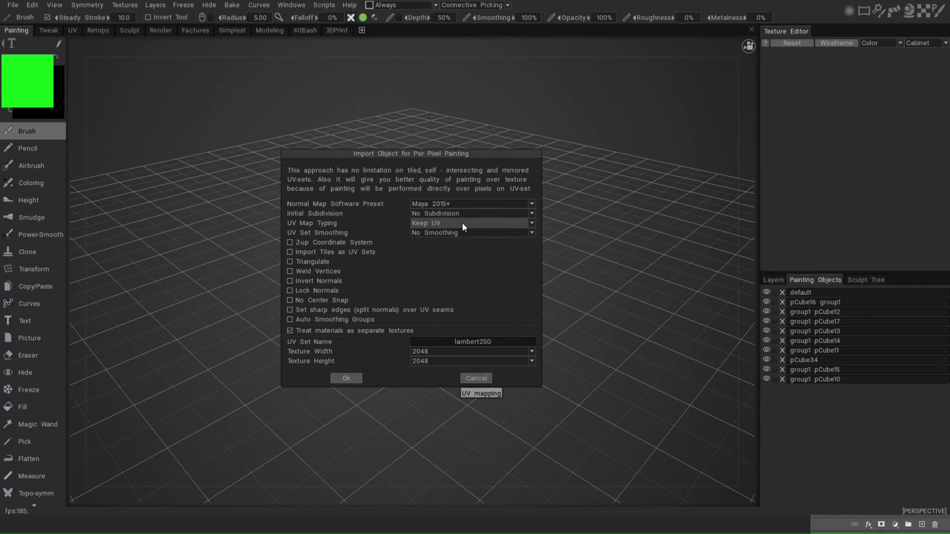
{"action": "left_click", "coordinate": [462, 222]}
{"action": "left_click", "coordinate": [471, 245]}
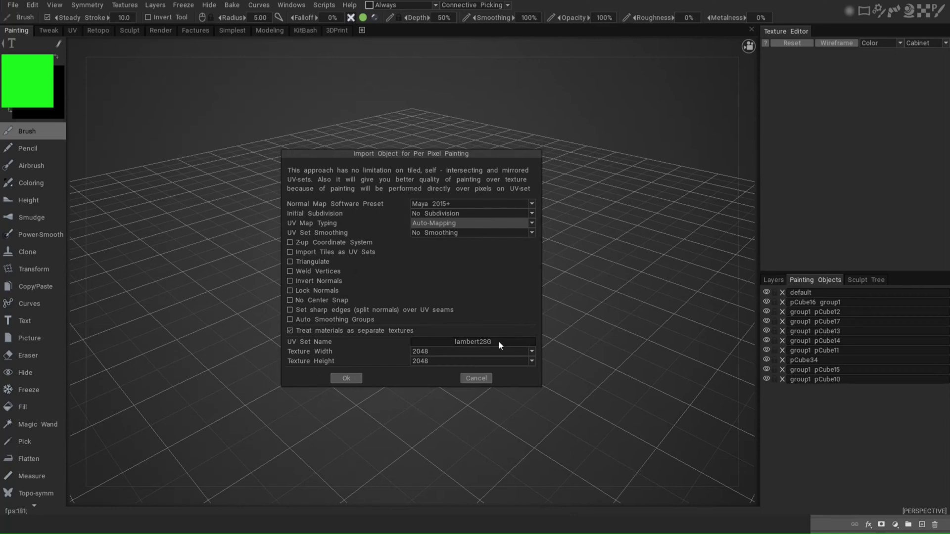
Name the UV set 'Cabinet' and confirm the import at 2048 size.
{"action": "left_click", "coordinate": [510, 343]}
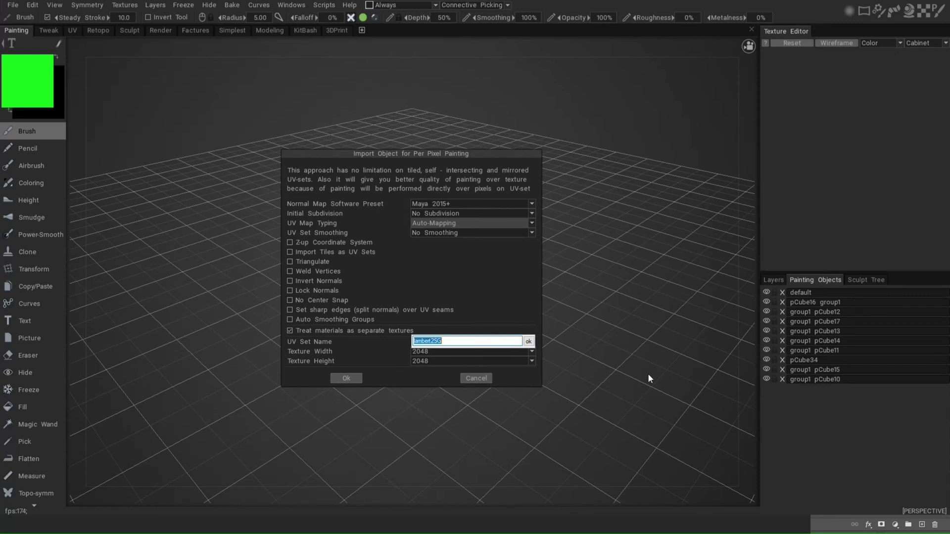
{"action": "type", "text": "Cabinet"}
{"action": "key", "text": "Return"}
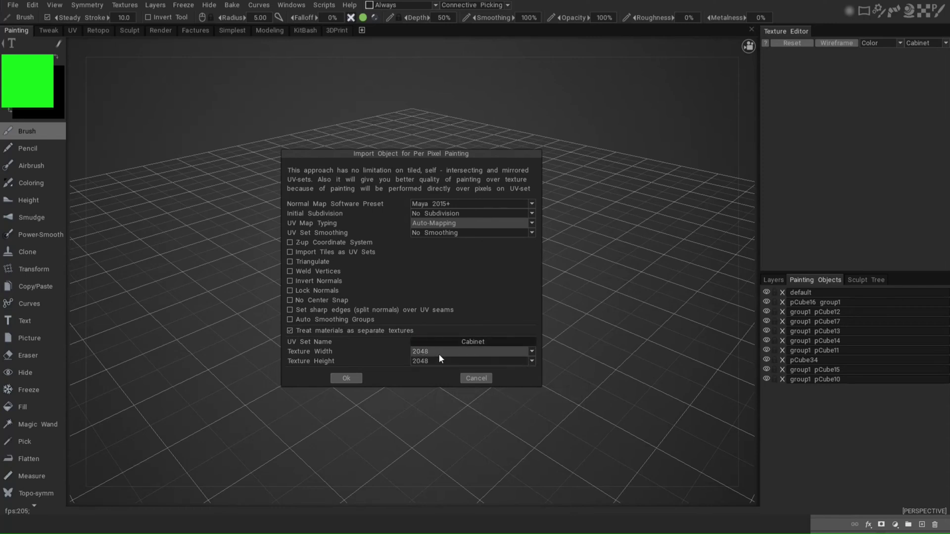
{"action": "left_click", "coordinate": [347, 378]}
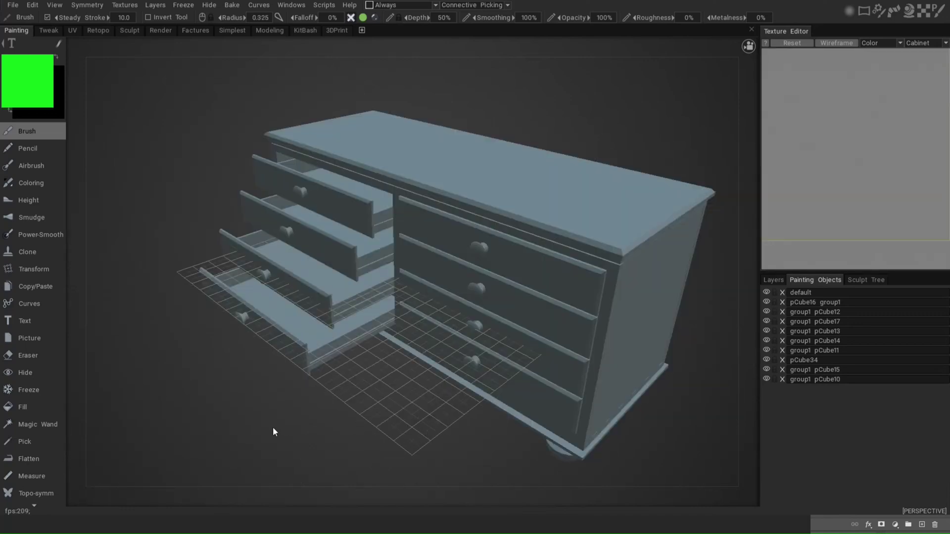
Switch to the UV room and frame the whole cabinet with its checker map.
{"action": "right_click_drag", "start_coordinate": [280, 426], "coordinate": [246, 449]}
{"action": "left_click_drag", "start_coordinate": [282, 430], "coordinate": [425, 420]}
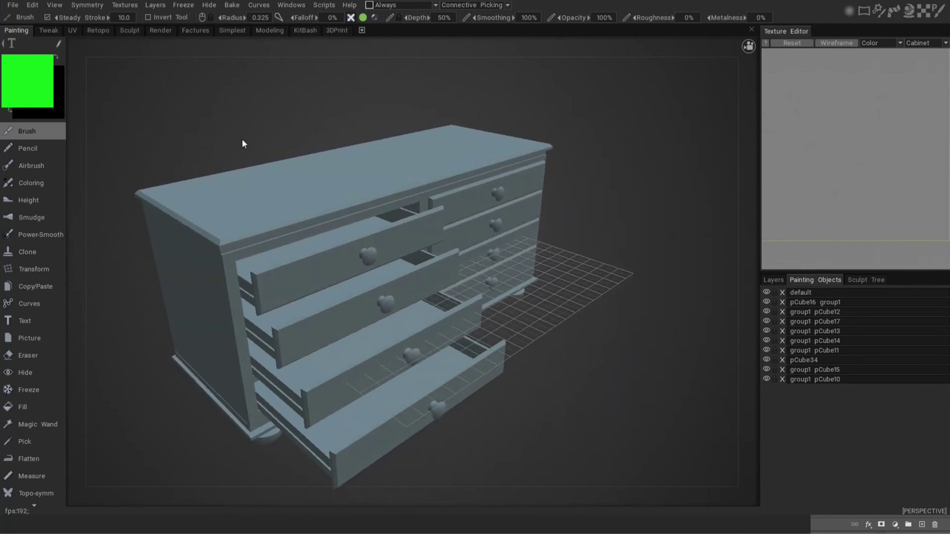
{"action": "left_click", "coordinate": [72, 29]}
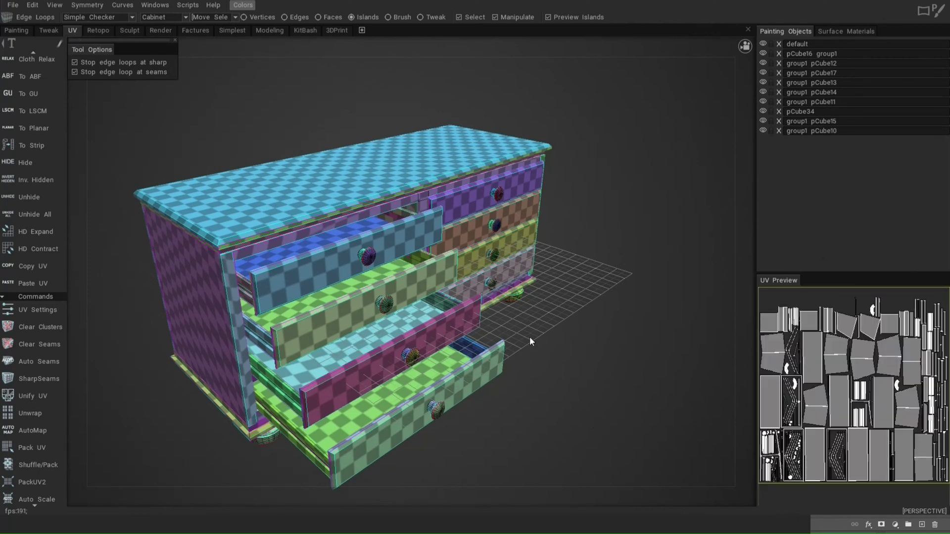
{"action": "right_click_drag", "start_coordinate": [587, 358], "coordinate": [486, 427]}
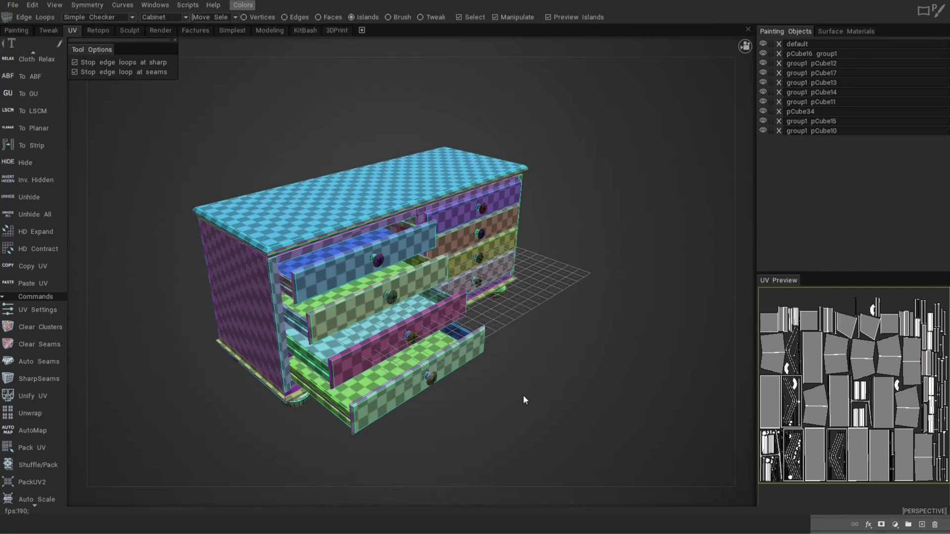
Unwrap the Cabinet UVs, Shuffle/Pack the islands, and orbit to check the checker result.
{"action": "left_click", "coordinate": [28, 414]}
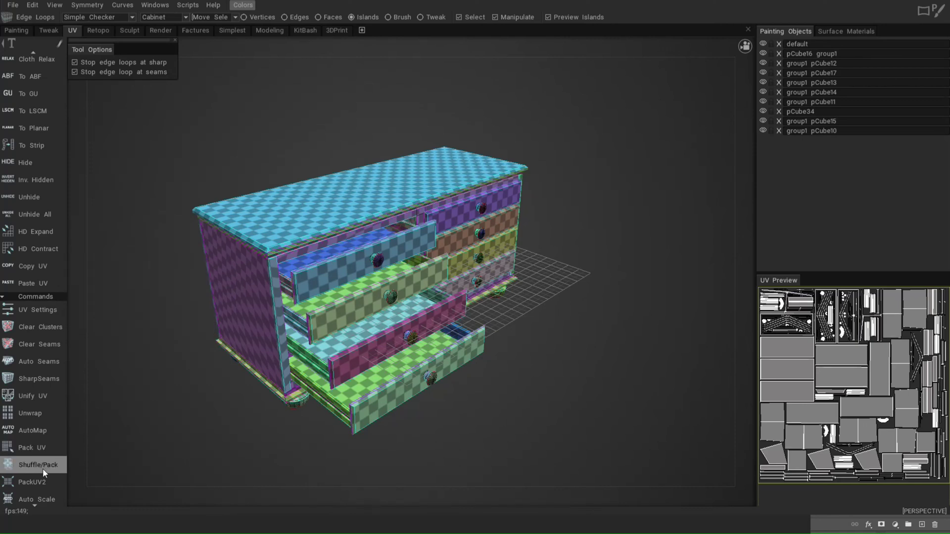
{"action": "left_click", "coordinate": [51, 498]}
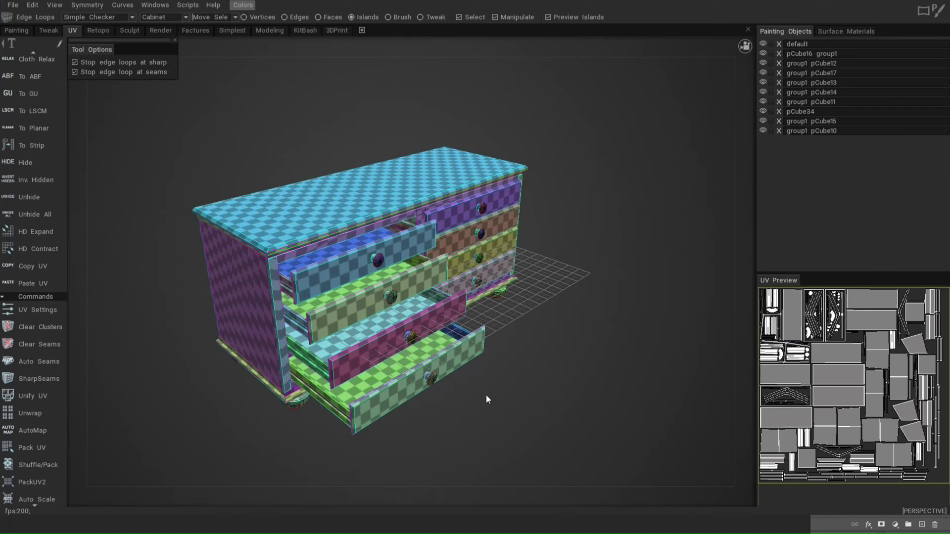
{"action": "left_click_drag", "start_coordinate": [486, 397], "coordinate": [371, 408], "text": "alt"}
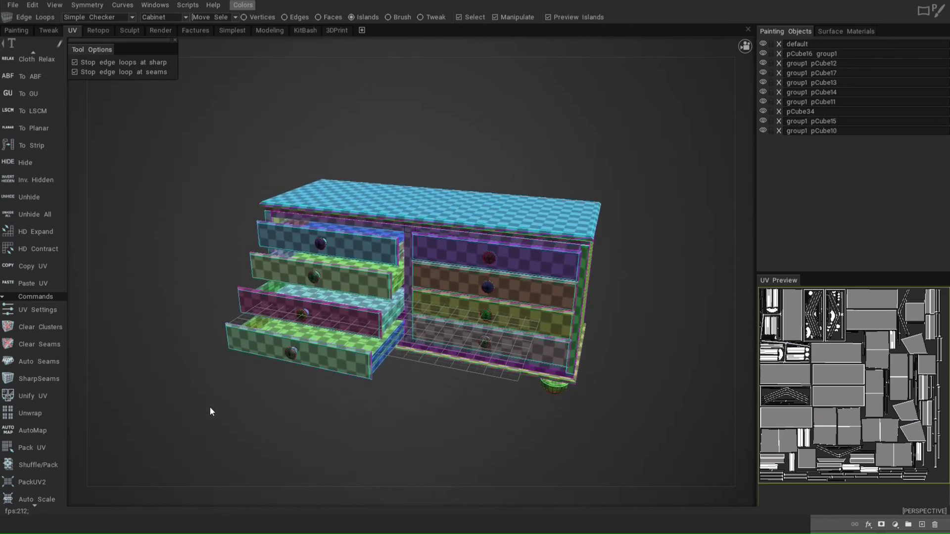